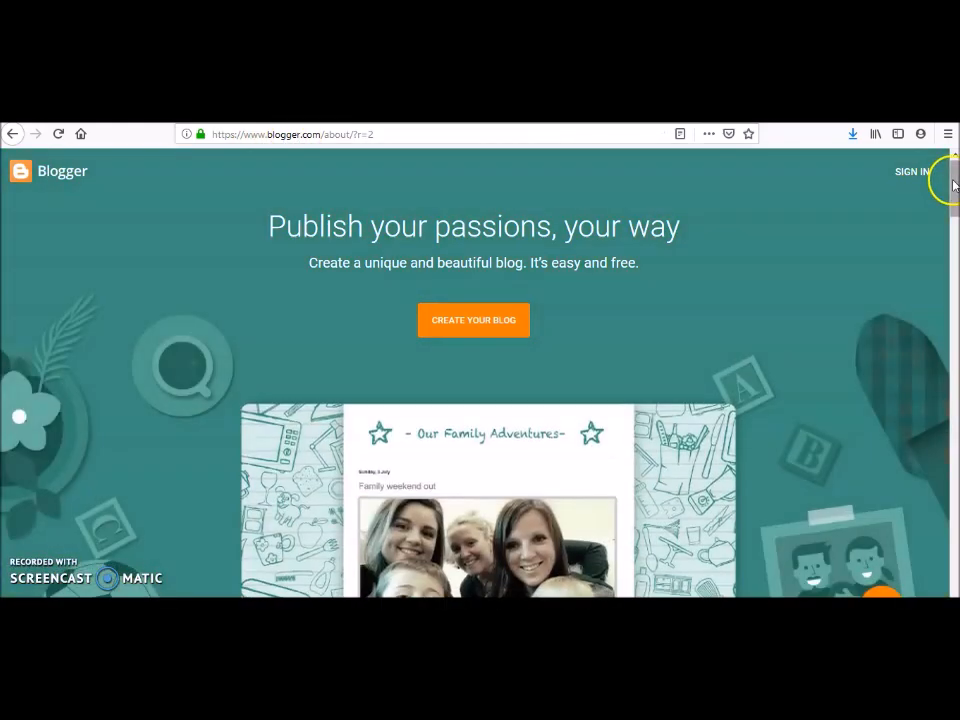
Look over the design, free domain and earnings sections of the Blogger home page and start creating a blog.
left_click_drag(947, 184, 953, 250)
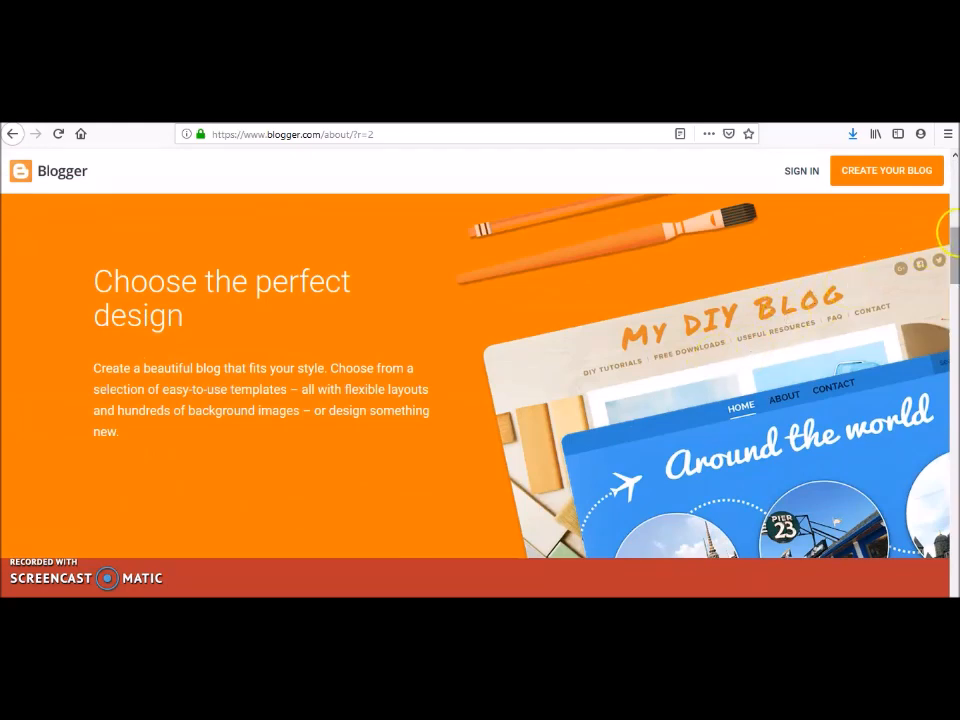
left_click_drag(953, 250, 955, 287)
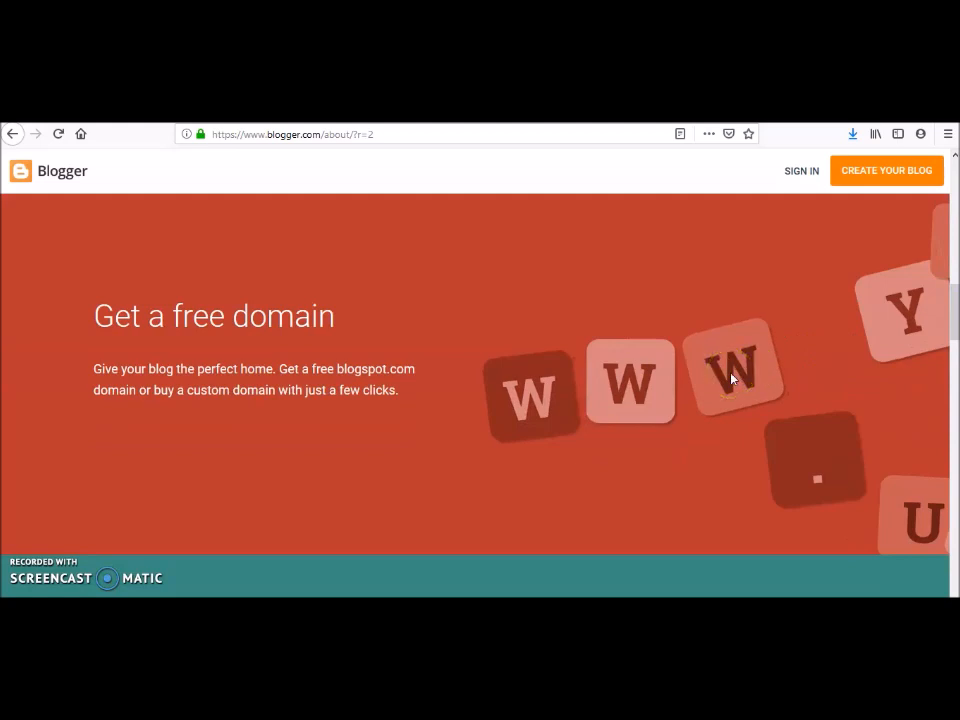
left_click_drag(950, 287, 954, 355)
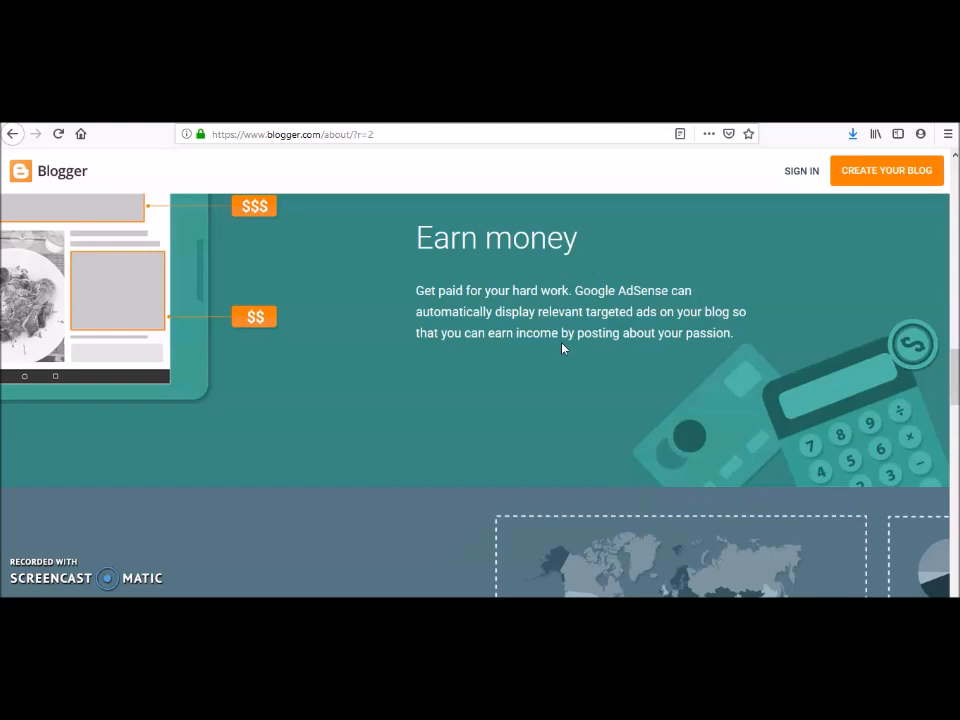
left_click_drag(954, 371, 955, 168)
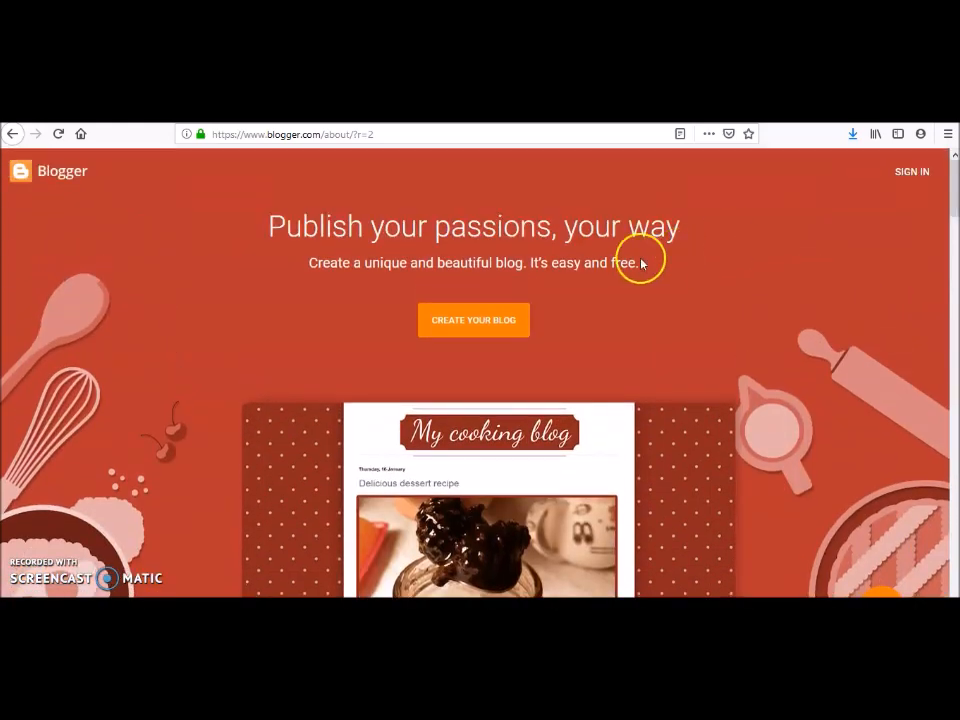
left_click(473, 326)
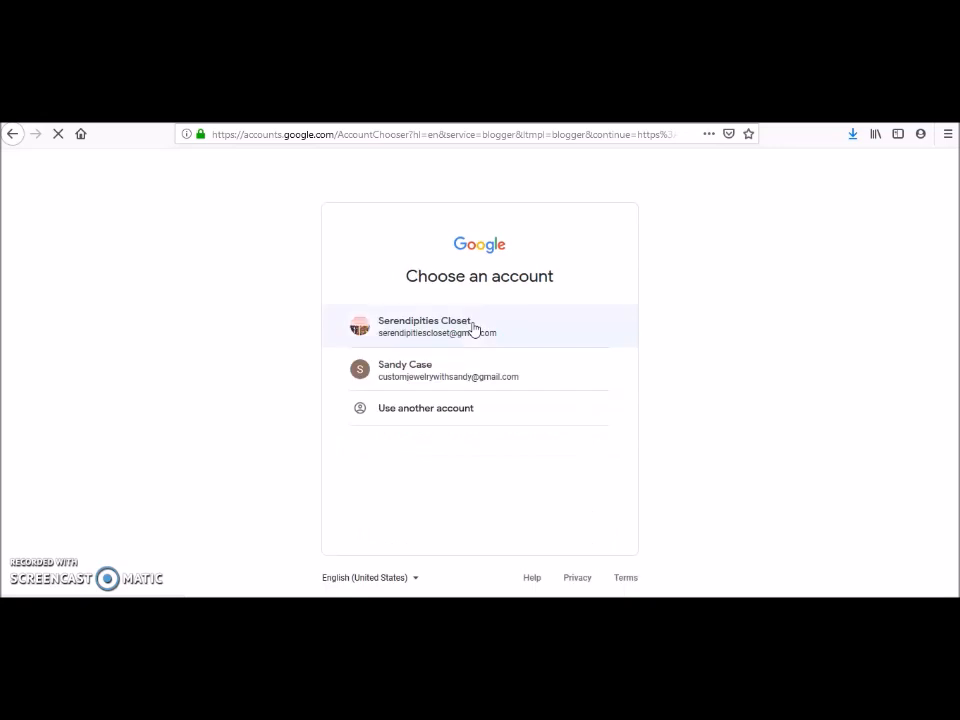
left_click(487, 340)
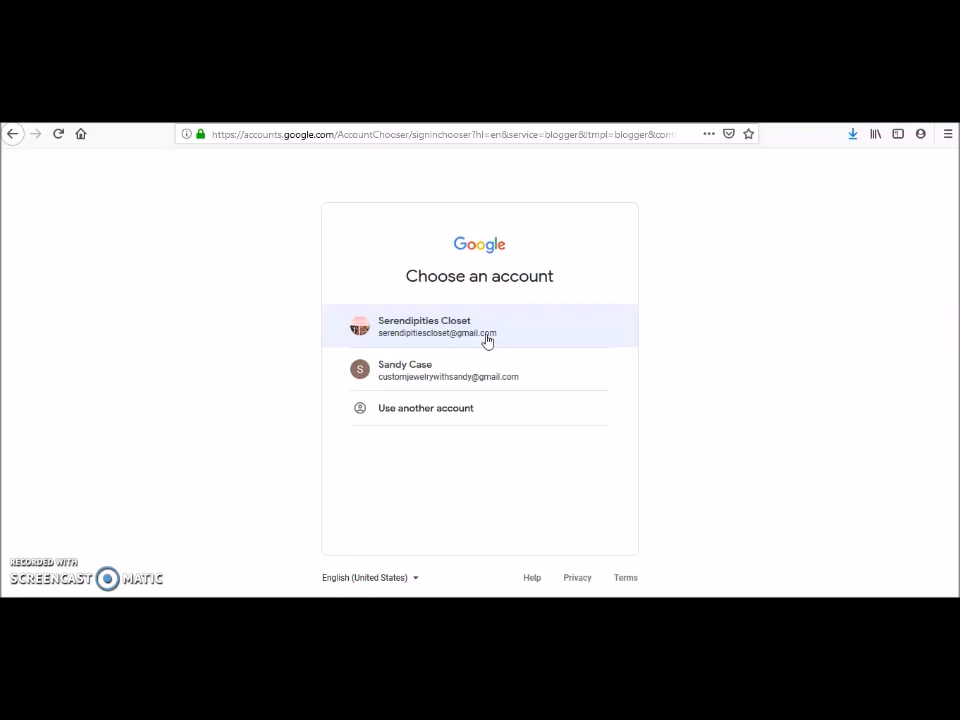
left_click(487, 334)
left_click_drag(487, 334, 437, 332)
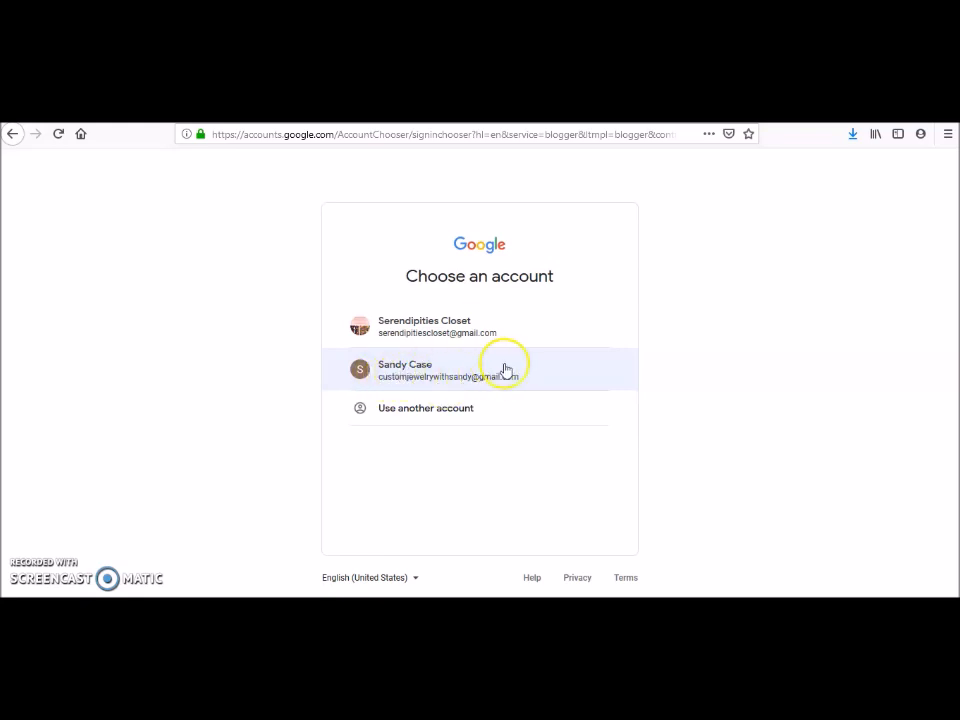
Choose to use another account and open the sign-up form for a new Google account for myself.
left_click(436, 412)
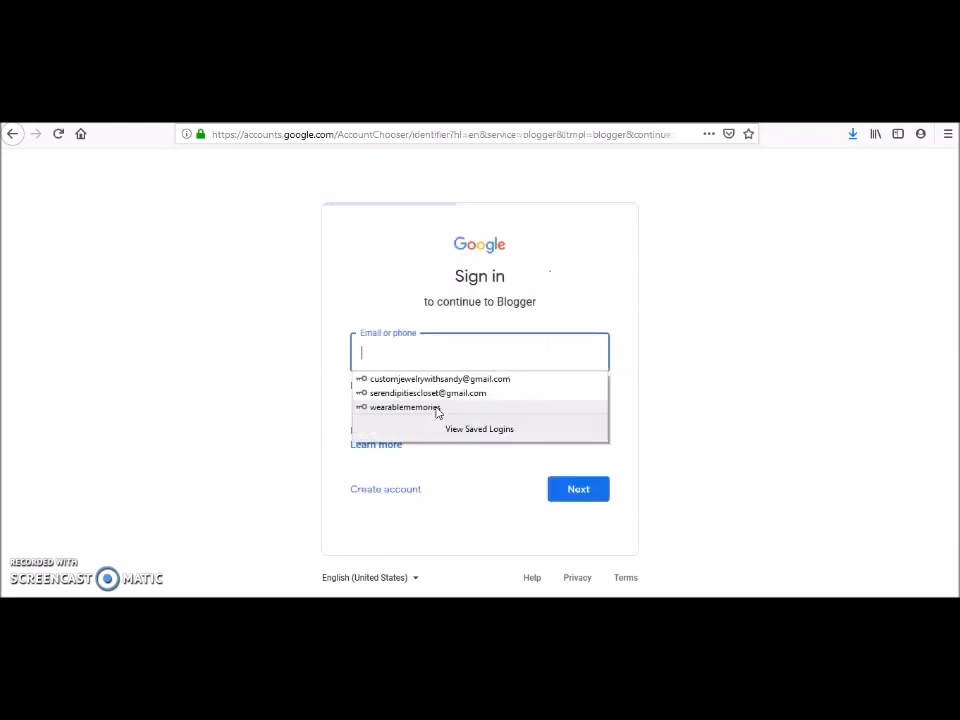
left_click(388, 492)
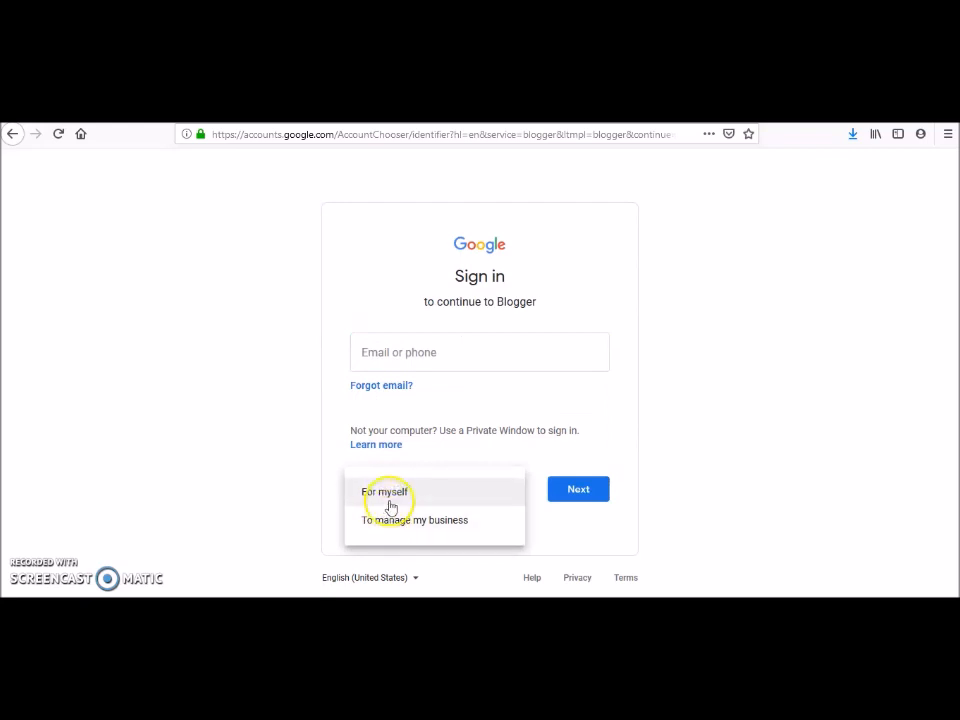
left_click(393, 492)
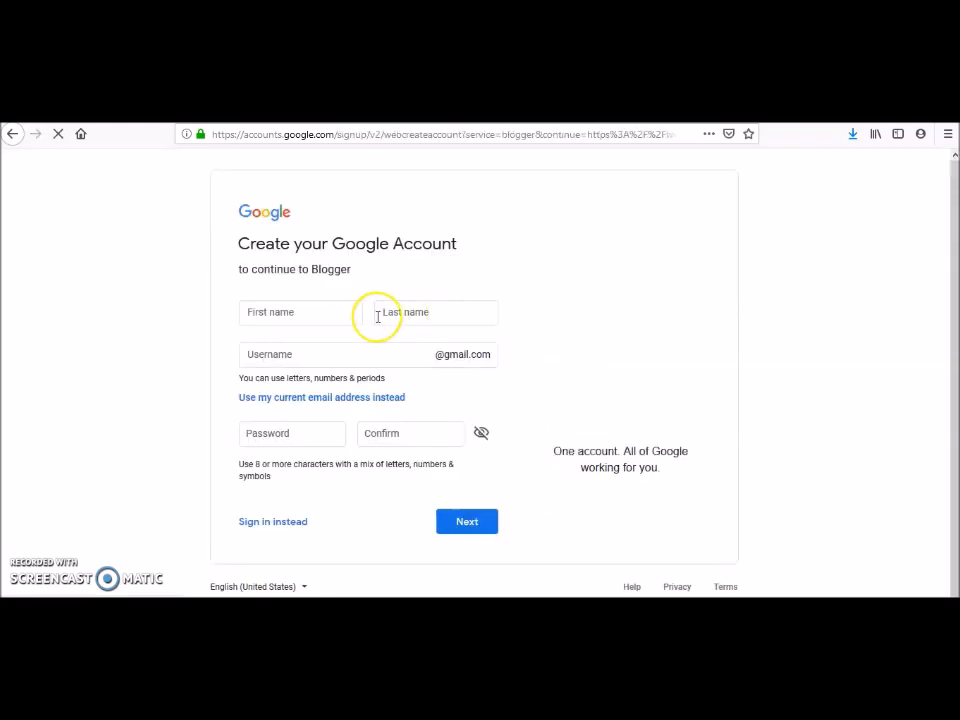
left_click(345, 317)
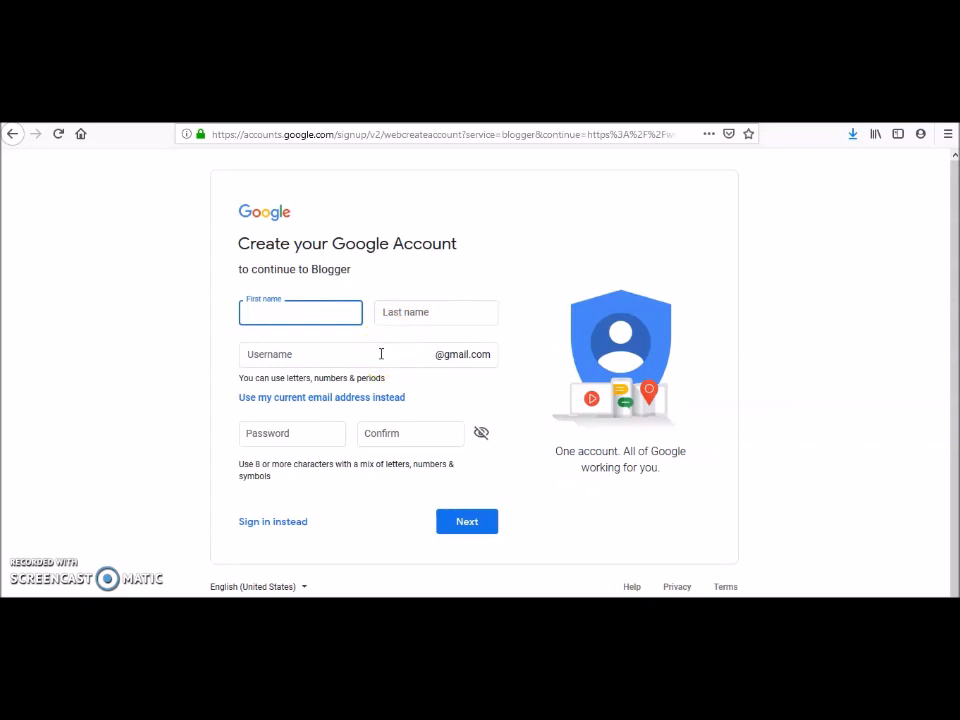
left_click(364, 392)
Set the display name of the Blogger profile to CustomJewelrywithSandy.
left_click(120, 112)
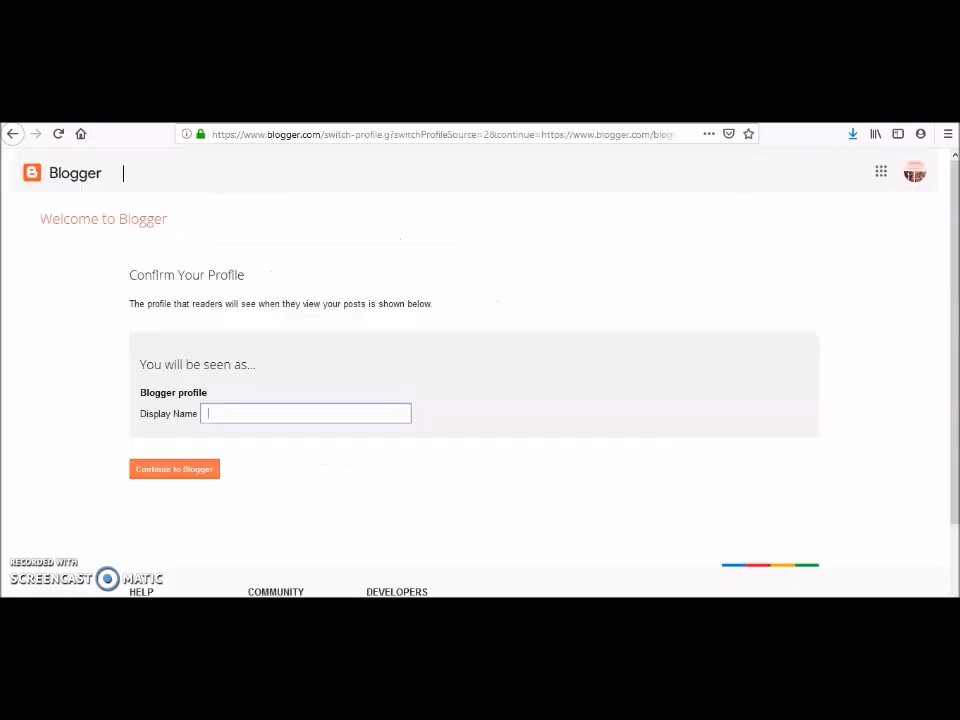
left_click(250, 418)
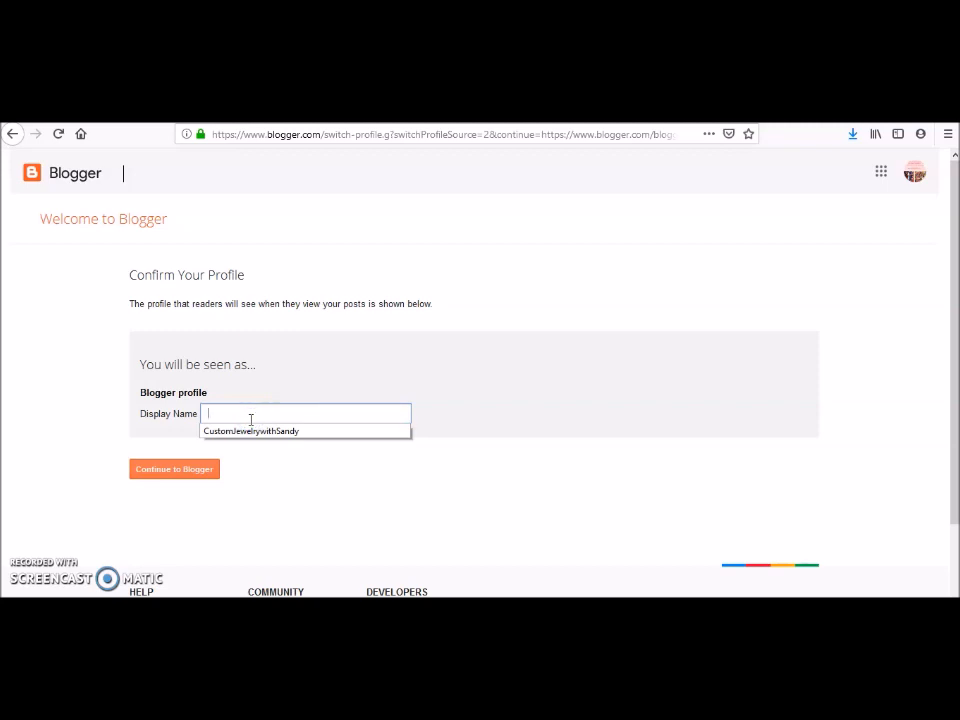
left_click(251, 432)
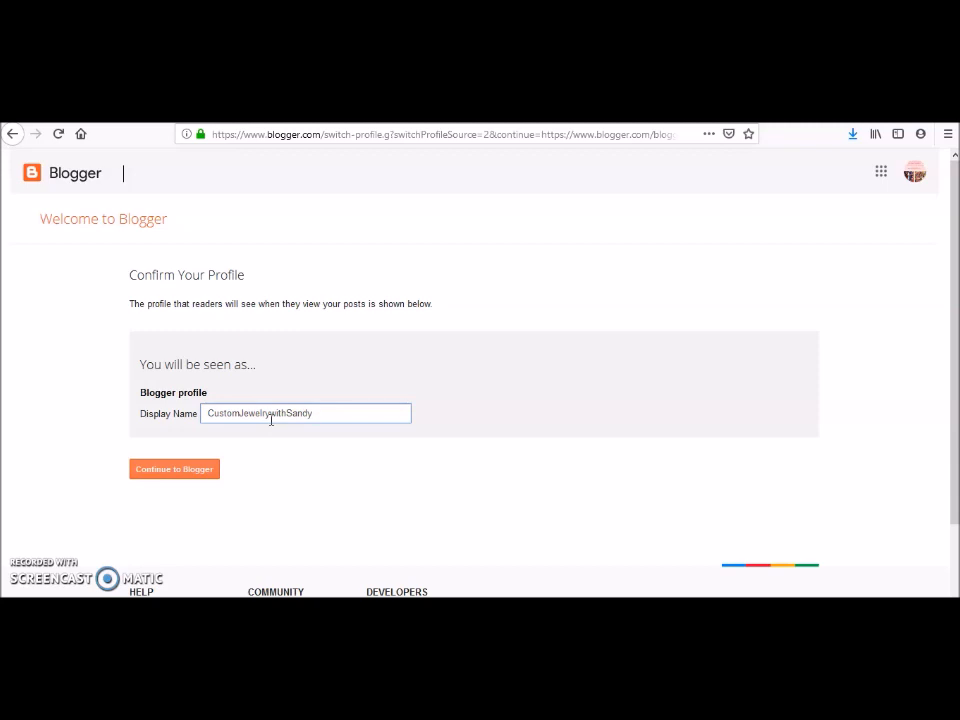
left_click(183, 414)
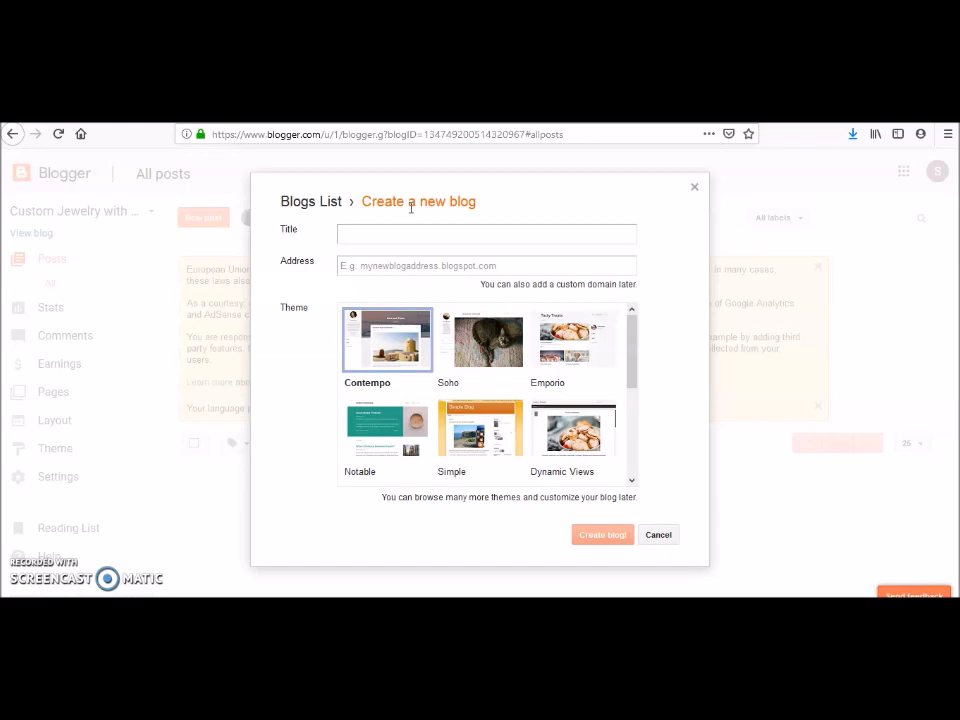
Enter "Custom Jewelry with Sandy" as the title of the new blog.
left_click(410, 234)
type("Custom Jewelry Gif")
type("h Sandy")
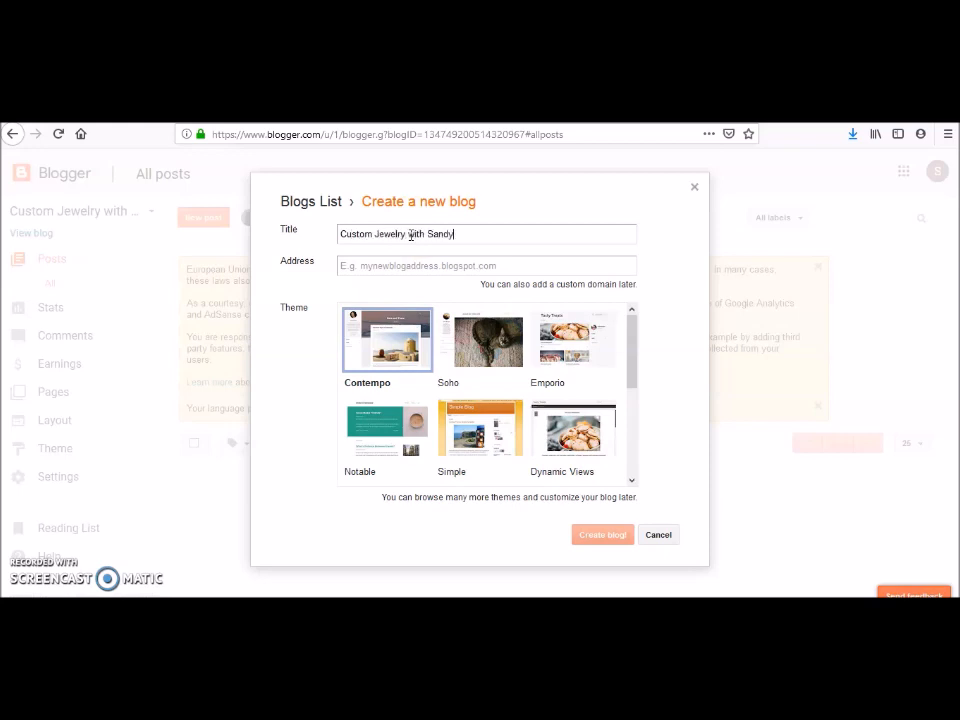
Try CustomJewelrywithSandy.blogspot.com as the new blog's address and clear the entry.
left_click(428, 262)
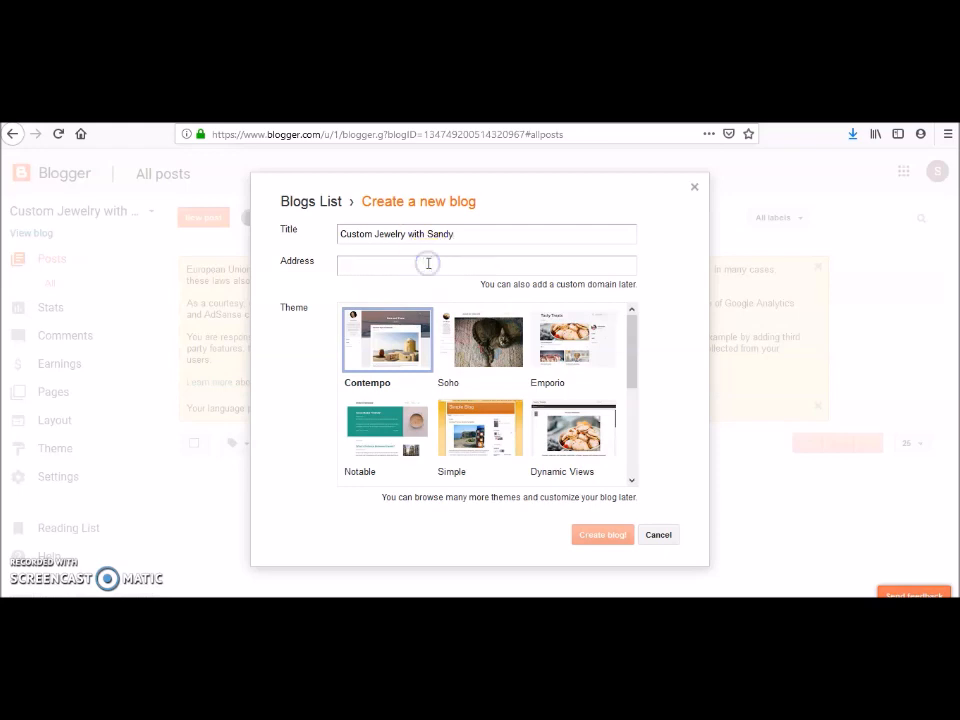
type("Custom")
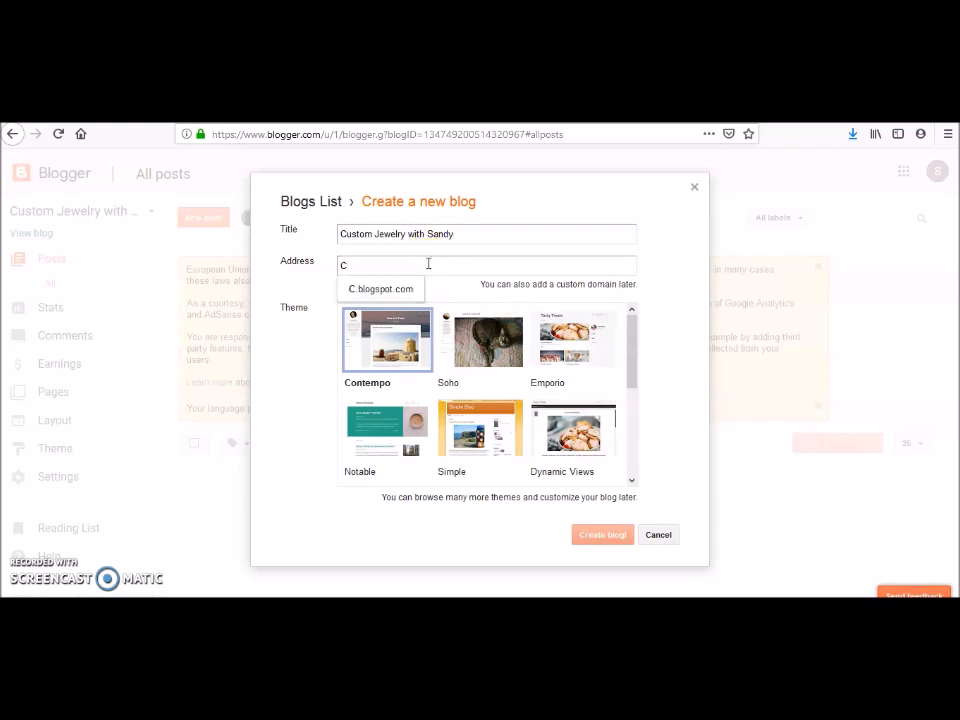
key("BackSpace")
key("BackSpace")
key("BackSpace")
key("BackSpace")
type("tomJe")
key("BackSpace")
type("ewe")
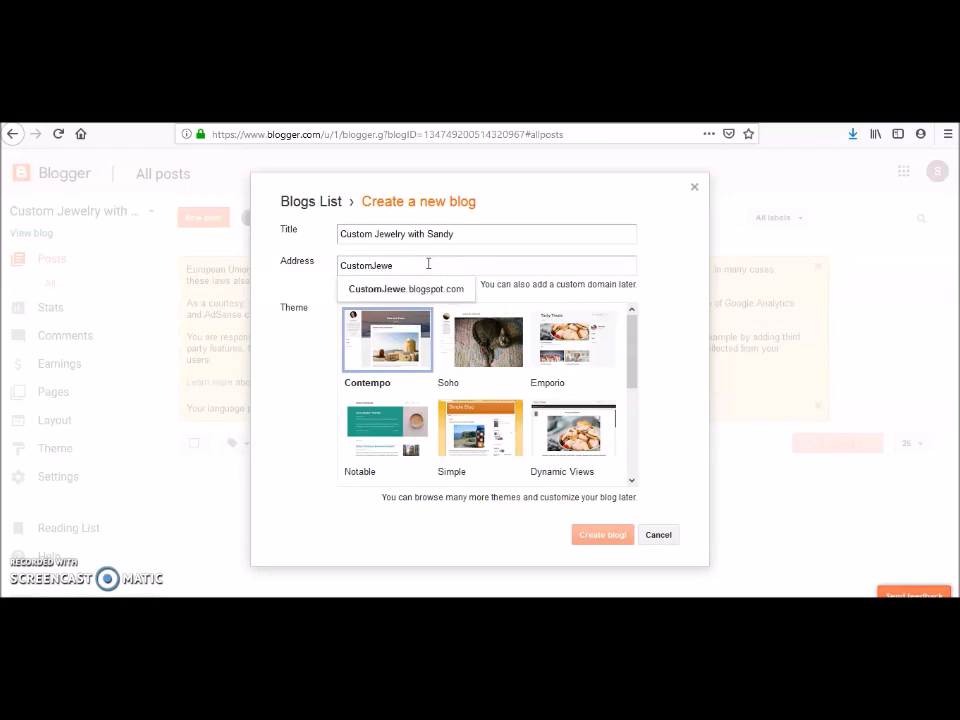
type("lrywith")
key("BackSpace")
type("Sandy.blogspot.com")
left_click(518, 263)
left_click(518, 263)
left_click(421, 265)
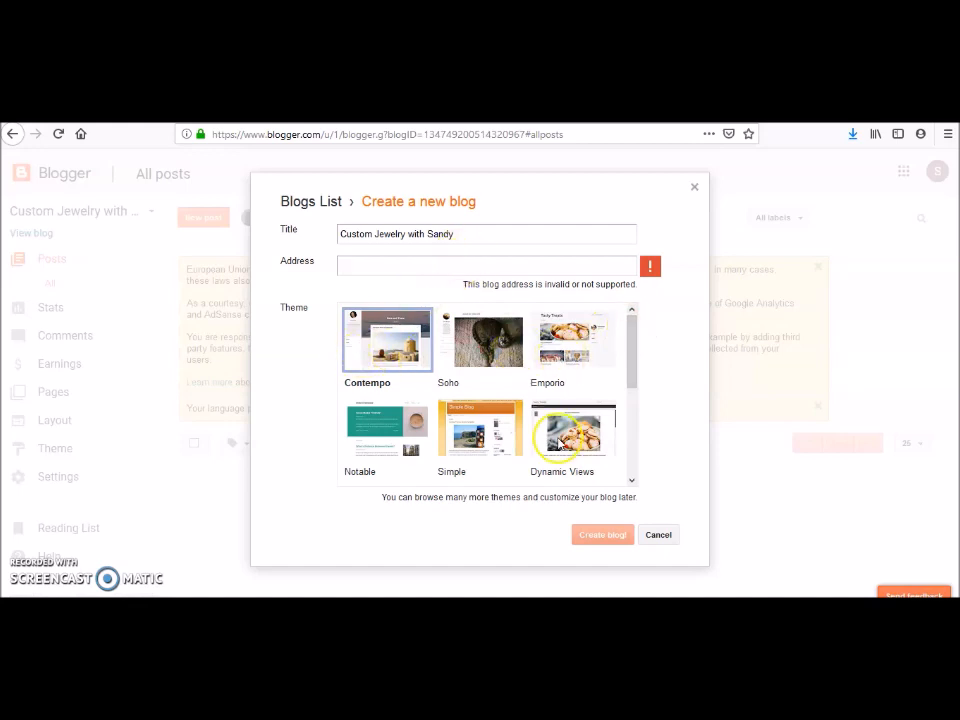
Look through the themes offered for the new blog.
mouse_move(632, 342)
left_mouse_down()
mouse_move(628, 418)
mouse_move(628, 320)
left_mouse_up()
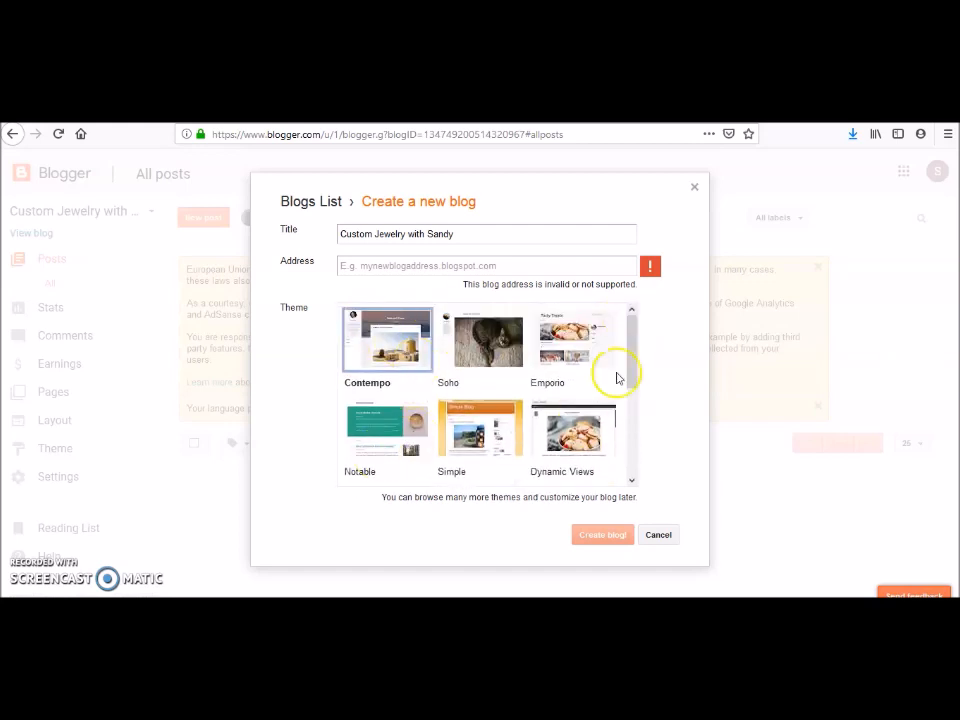
left_click_drag(631, 336, 632, 446)
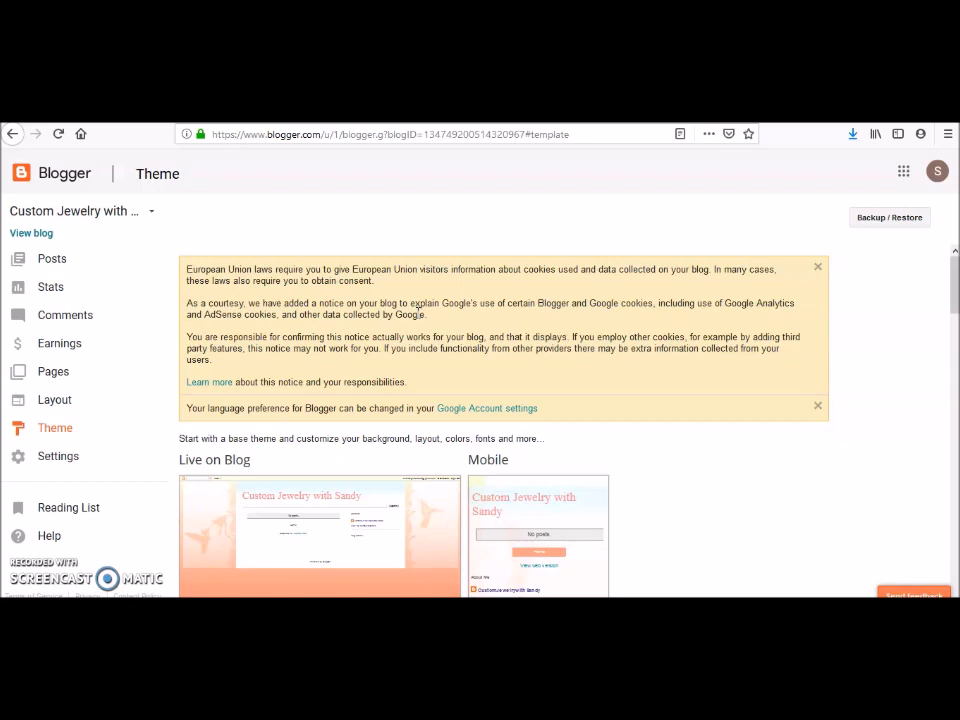
left_click(46, 262)
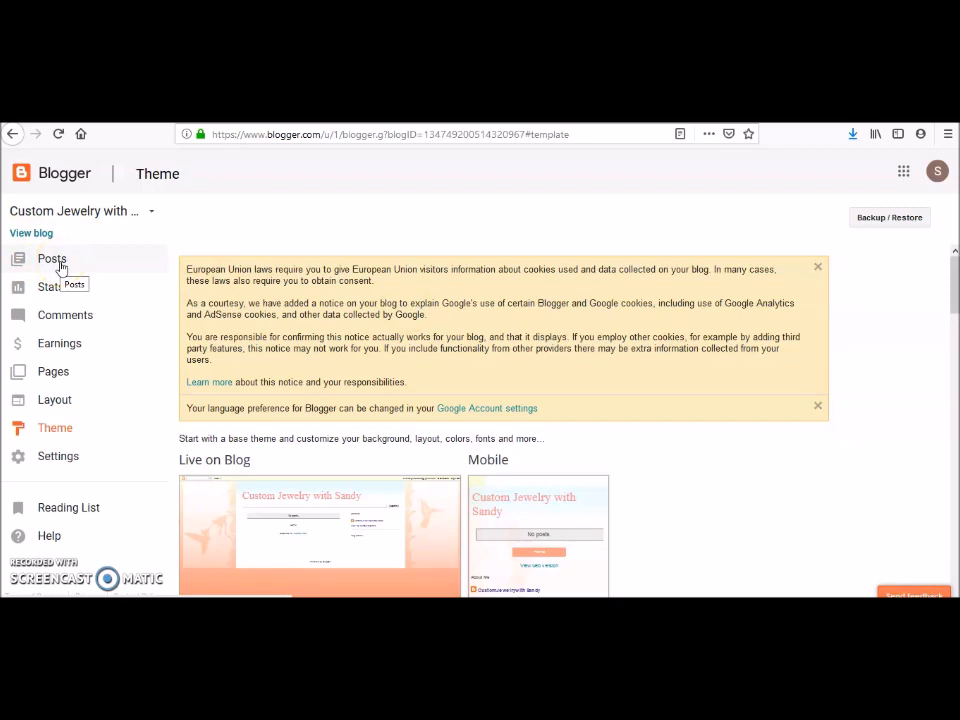
left_click(59, 284)
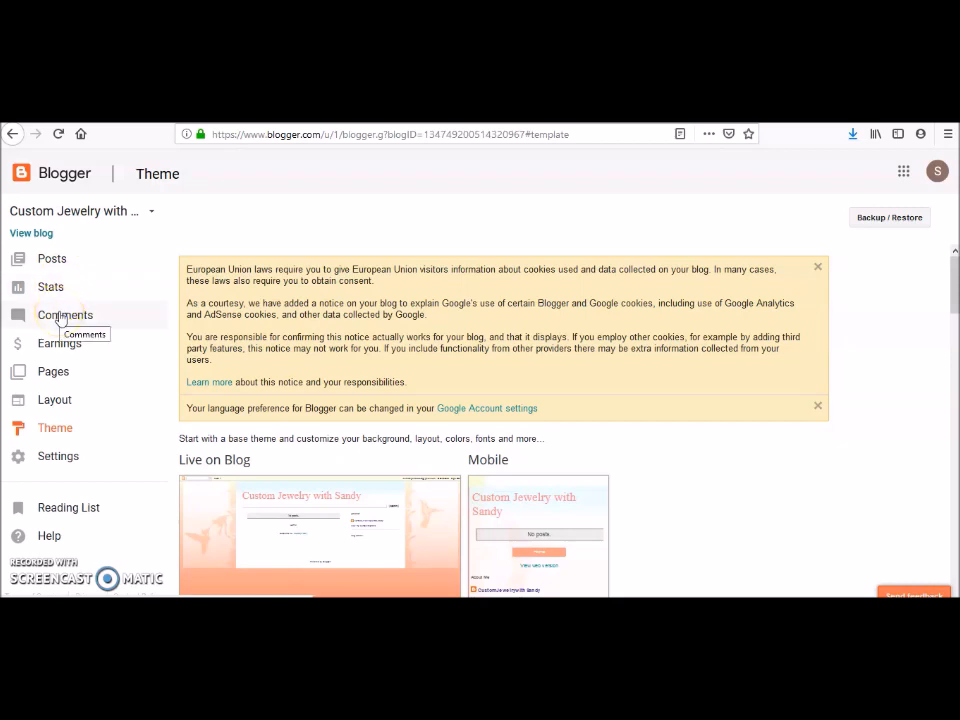
left_click(50, 343)
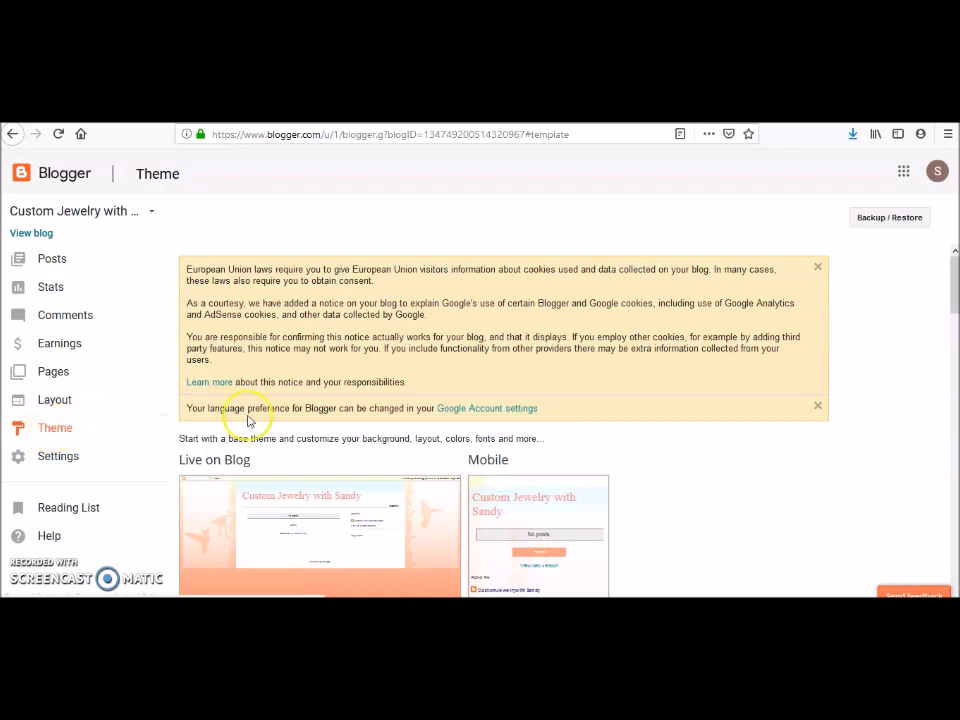
Examine the current theme's previews and the live blog, and return to the Theme page.
left_click_drag(950, 272, 955, 311)
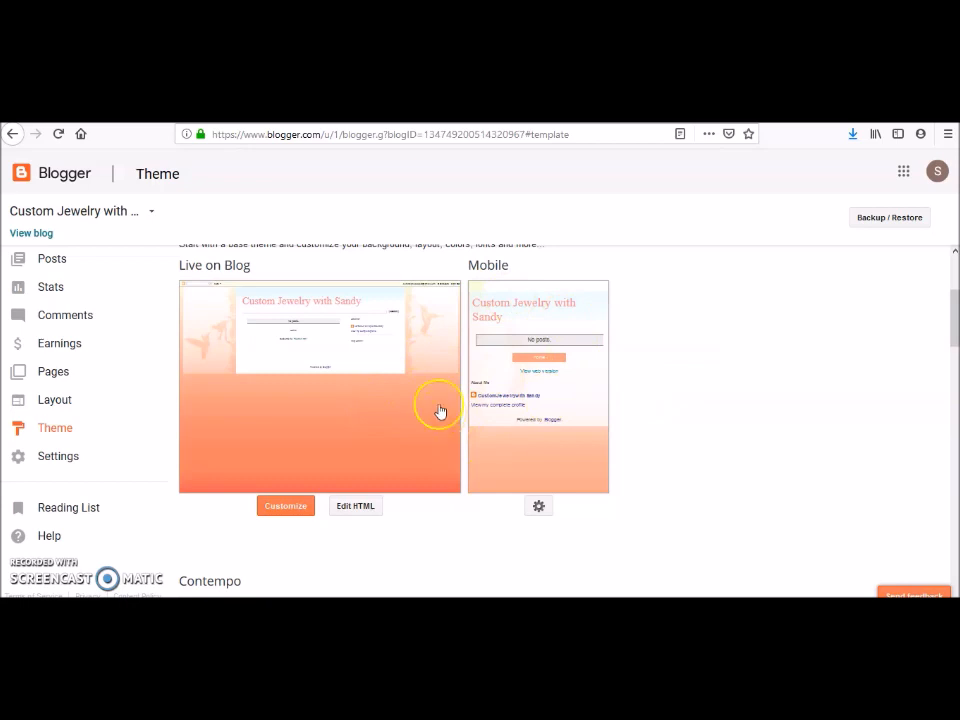
left_click(35, 233)
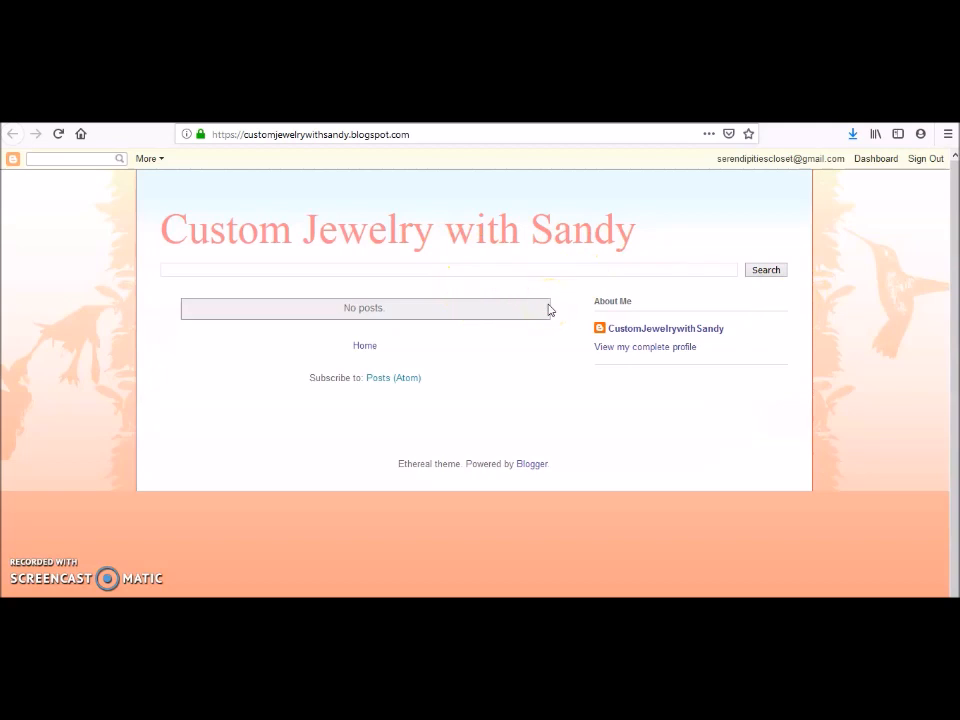
key("ctrl+w")
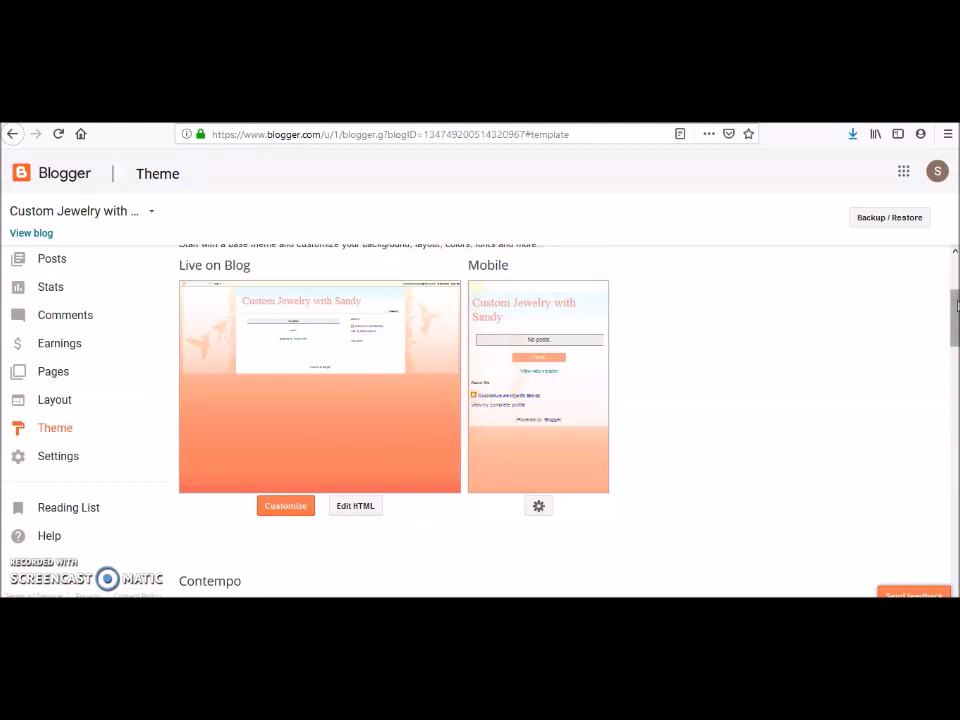
Preview the pink variant of the Notable theme and close the preview without applying it.
left_click_drag(955, 305, 955, 427)
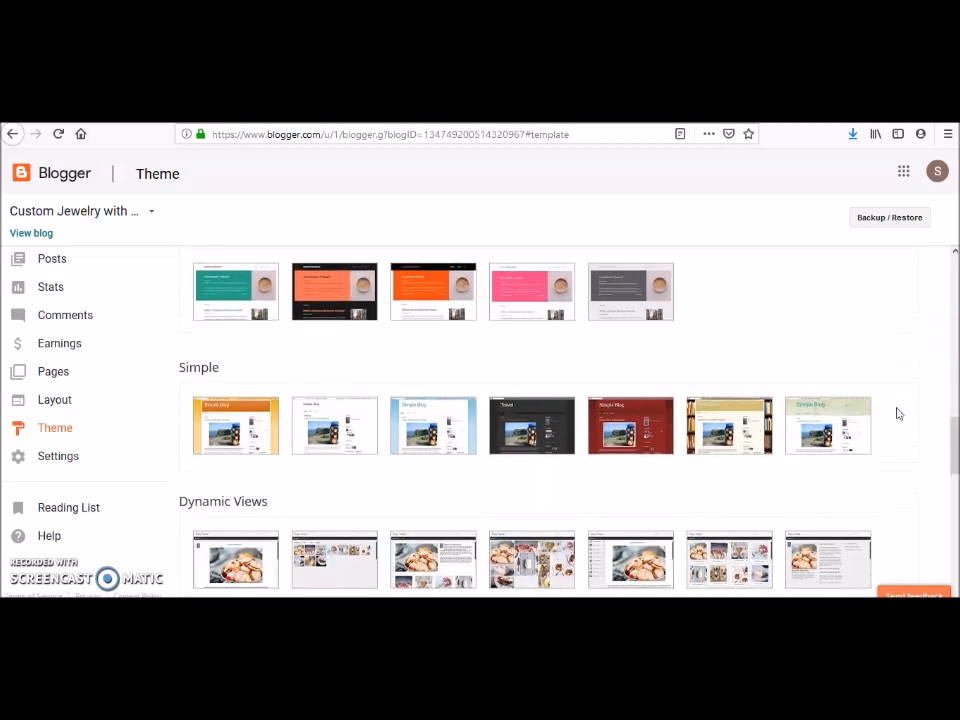
left_click(532, 293)
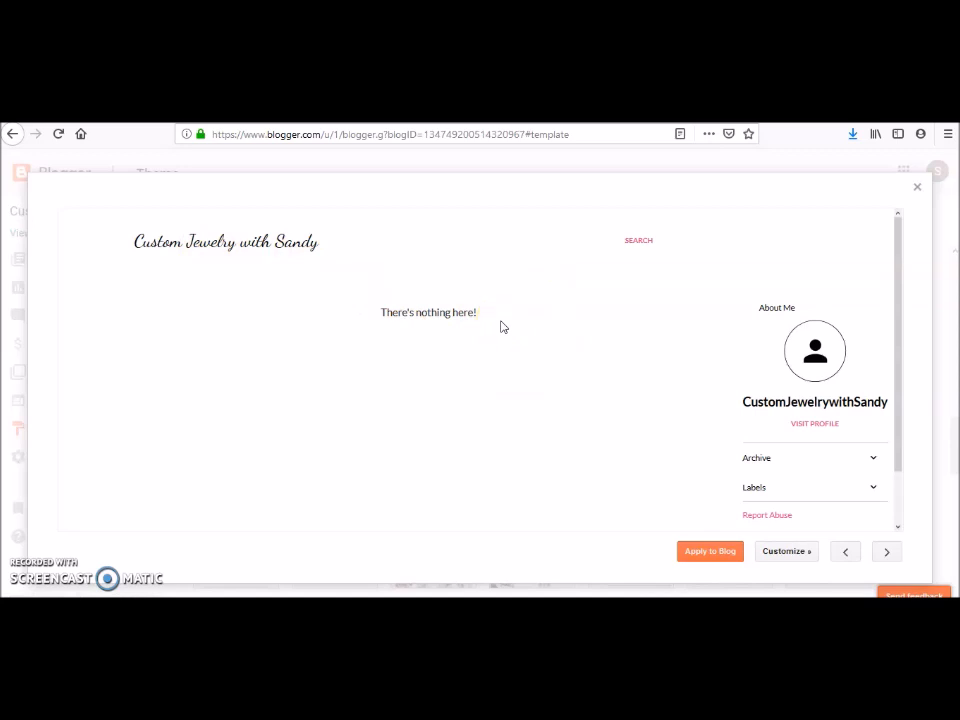
left_click(916, 188)
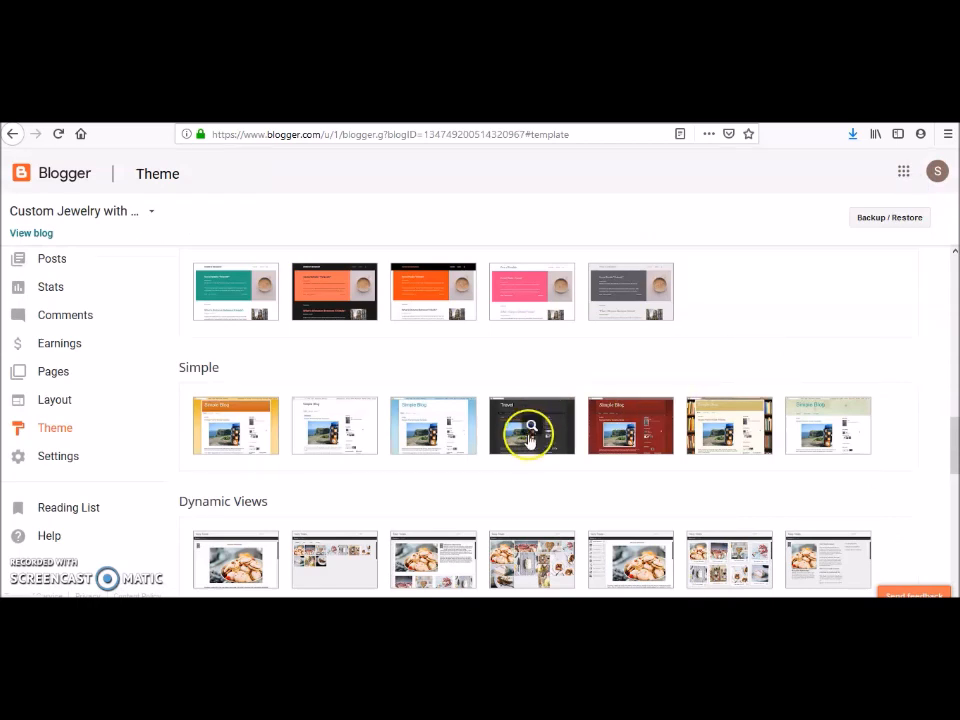
Apply the pink striped Watermark theme to the blog and check it on the live blog.
left_click_drag(955, 448, 955, 527)
left_click(523, 526)
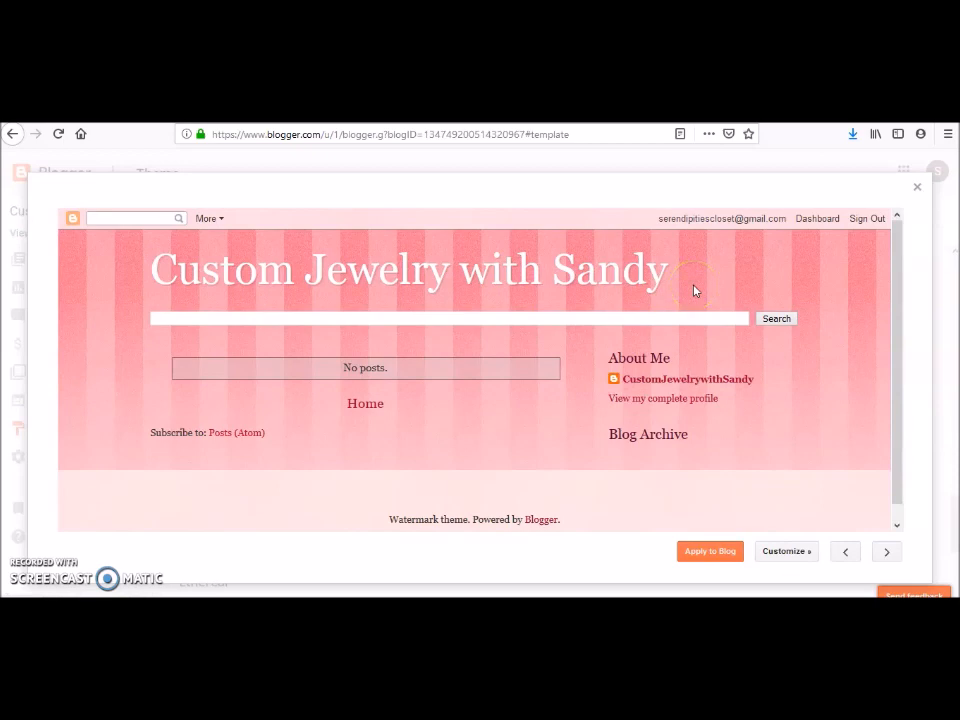
left_click(706, 552)
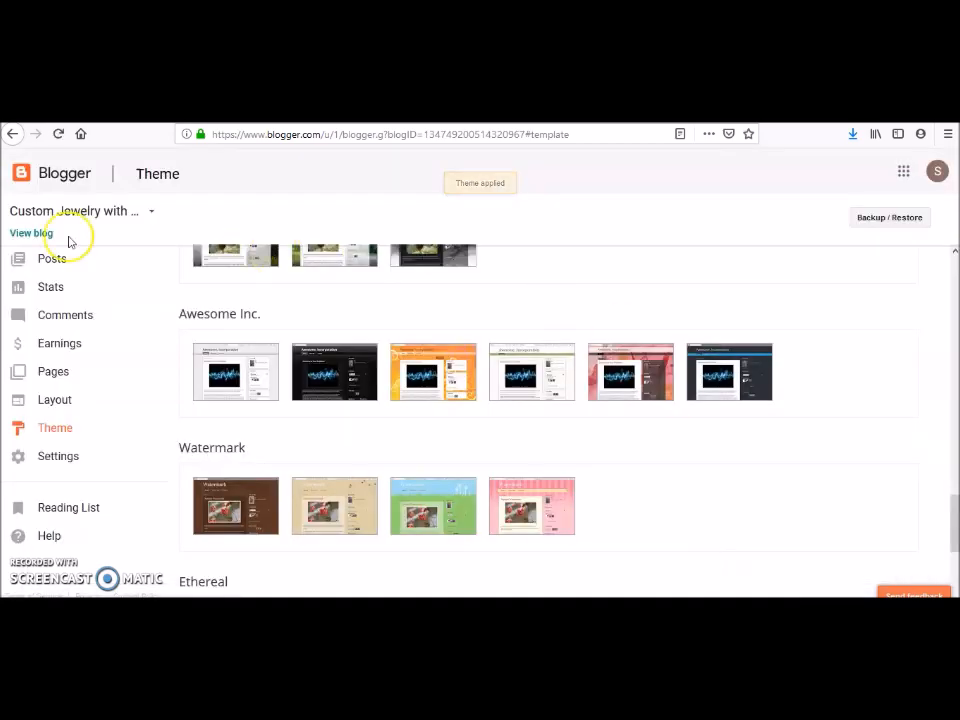
left_click(32, 234)
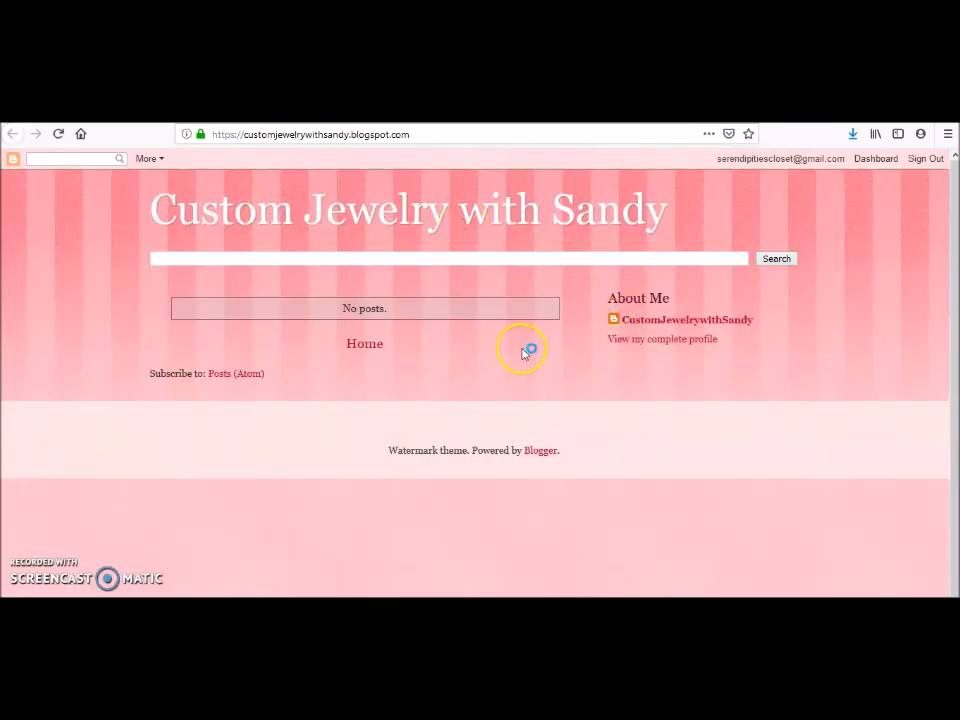
key("ctrl+Page_Up")
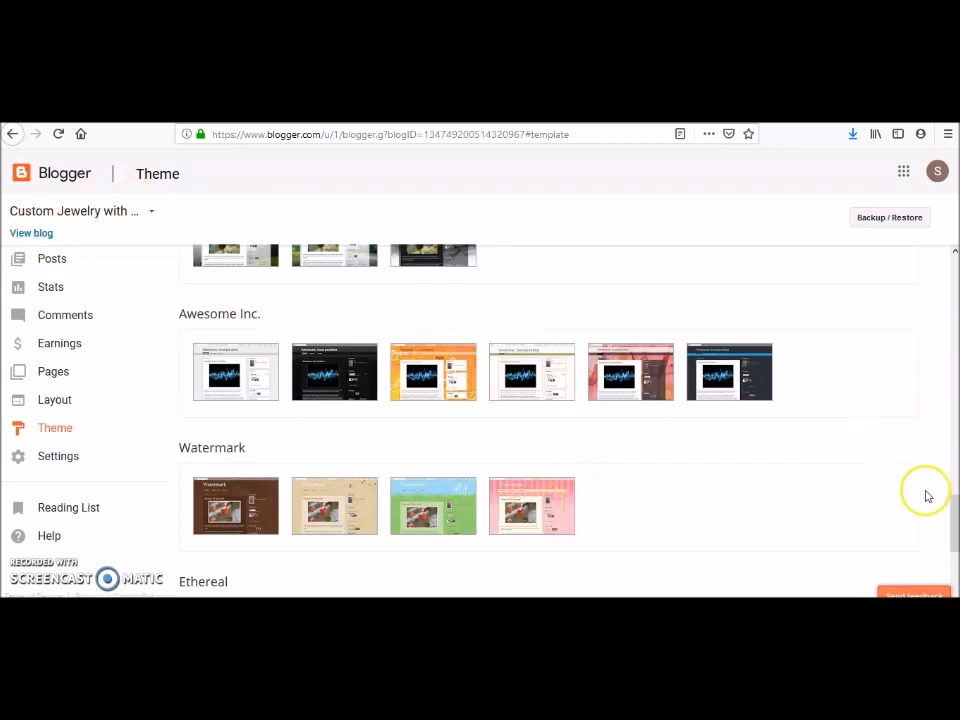
Preview the blog's default mobile theme from the mobile theme settings, and close both the preview and the settings without saving.
left_click_drag(950, 509, 955, 297)
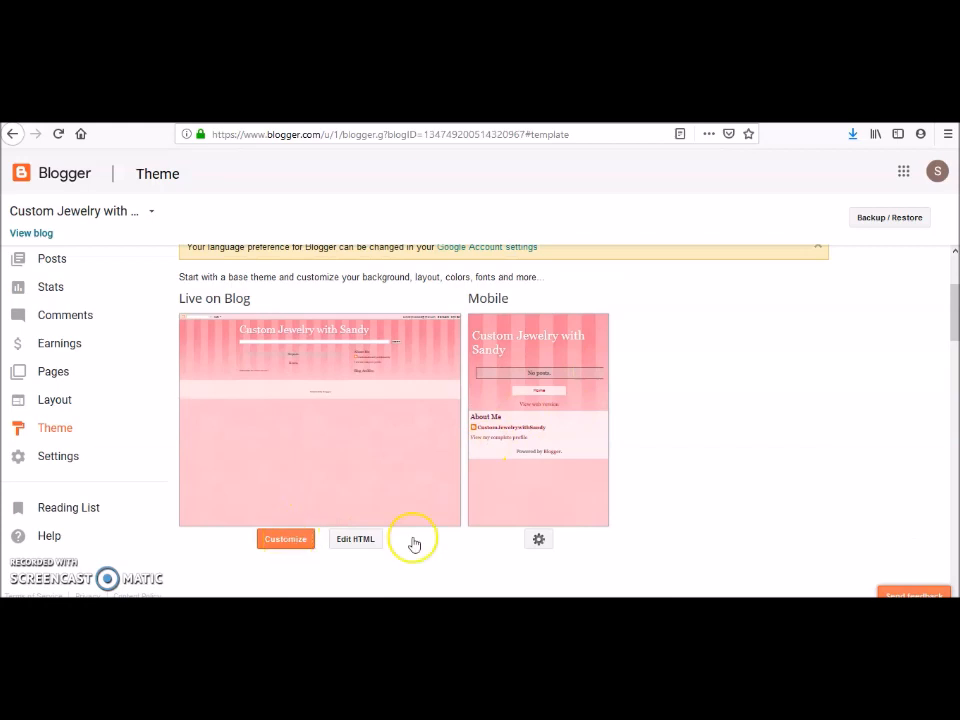
left_click(539, 541)
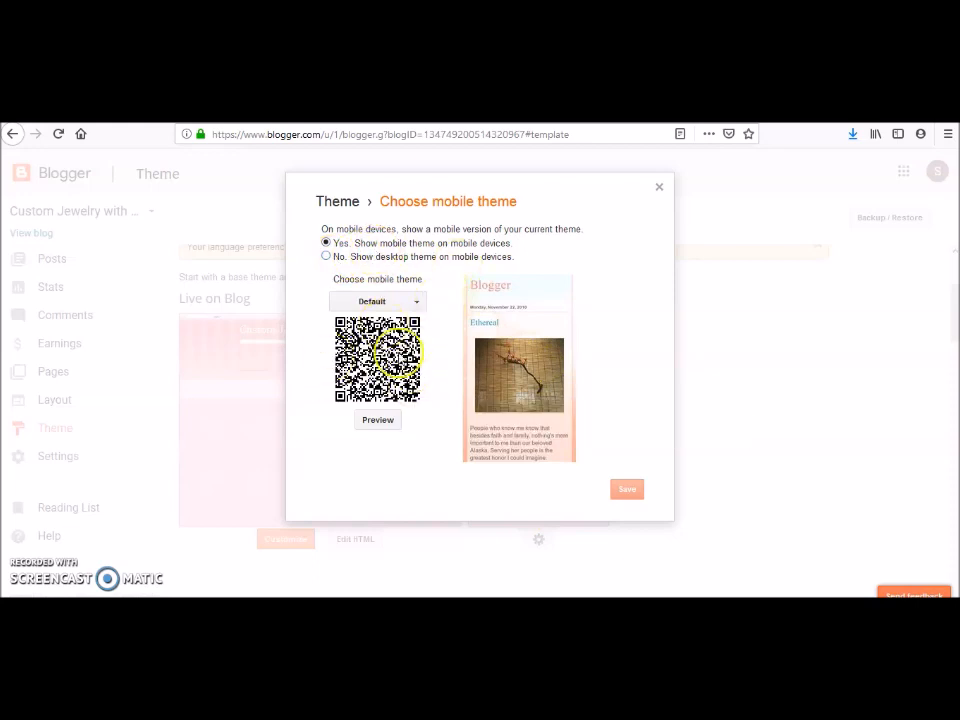
left_click(388, 421)
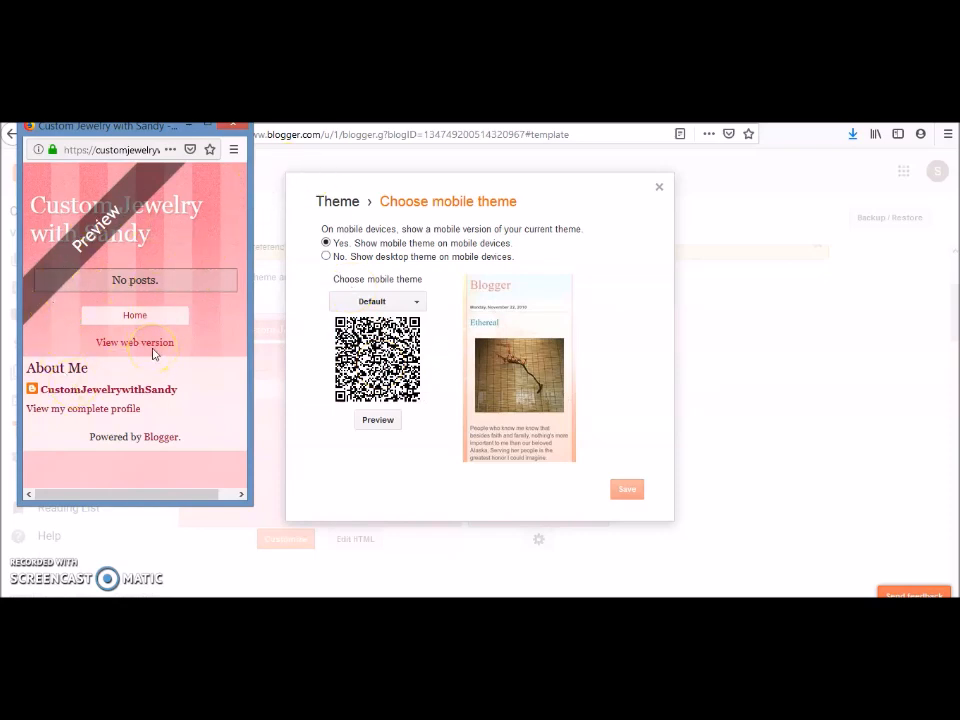
left_click(155, 263)
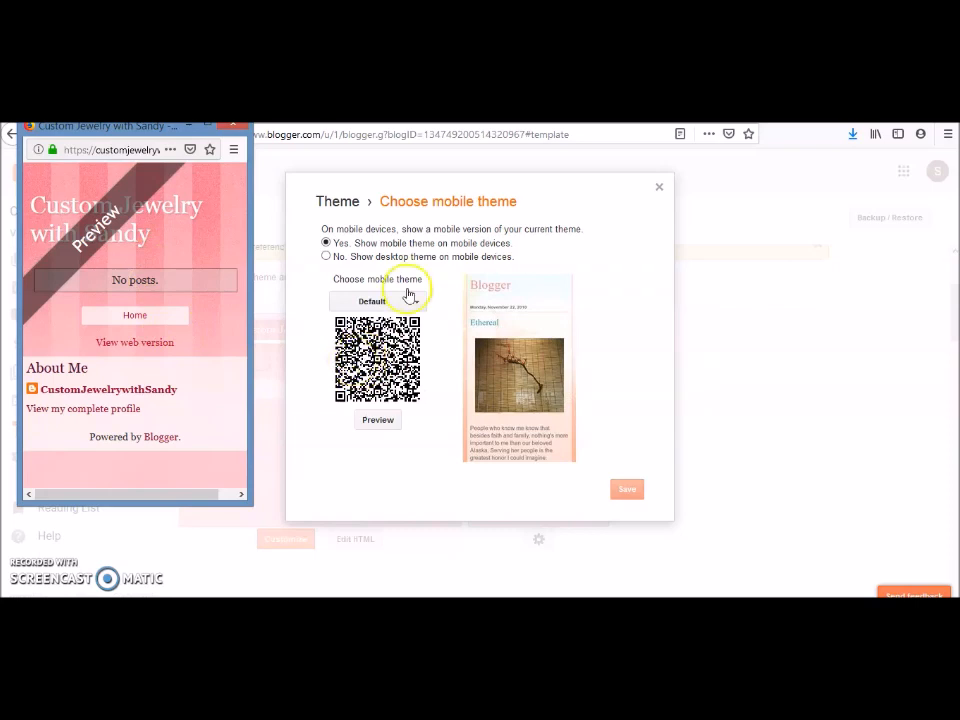
left_click(233, 124)
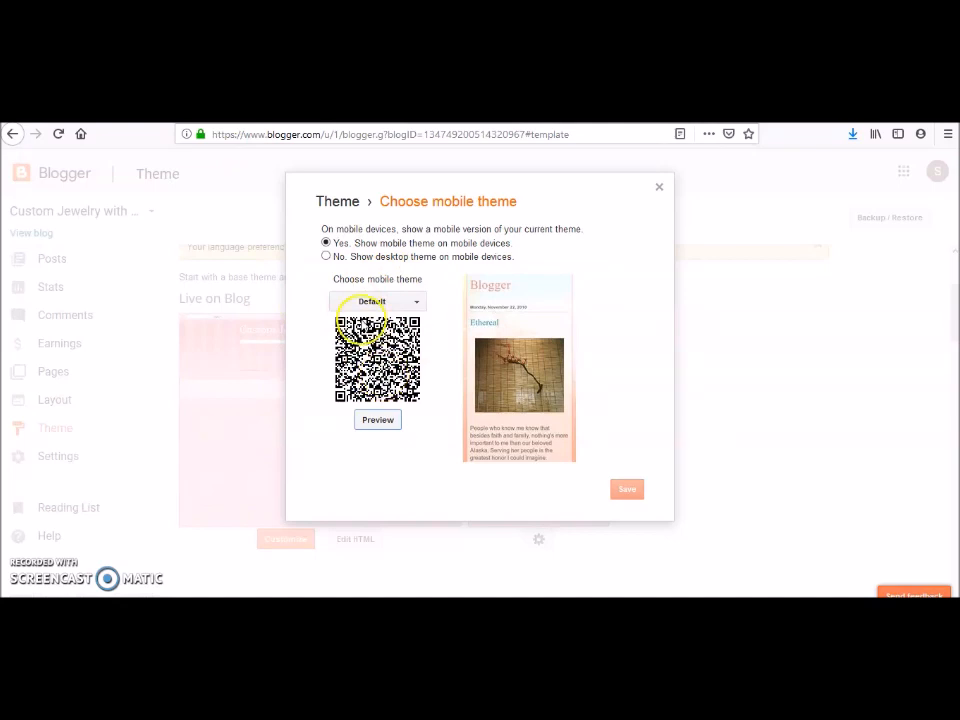
left_click(659, 189)
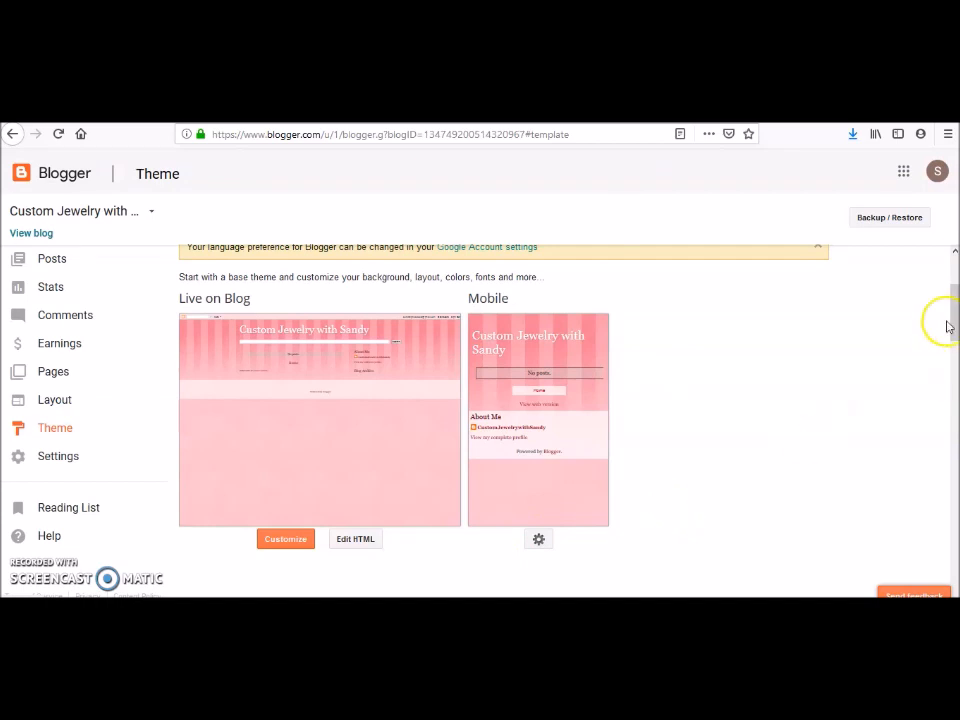
Open the blog's Layout page and look through its gadget sections from the Navbar to footer-1.
mouse_move(954, 321)
left_mouse_down()
mouse_move(955, 295)
mouse_move(956, 345)
mouse_move(955, 316)
left_mouse_up()
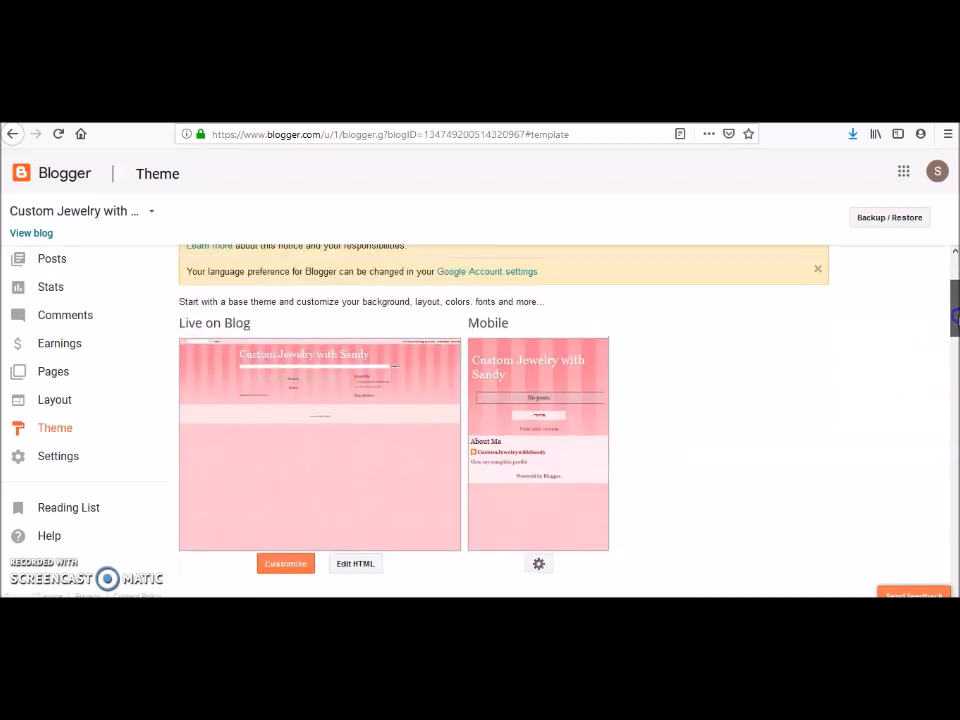
left_click(56, 405)
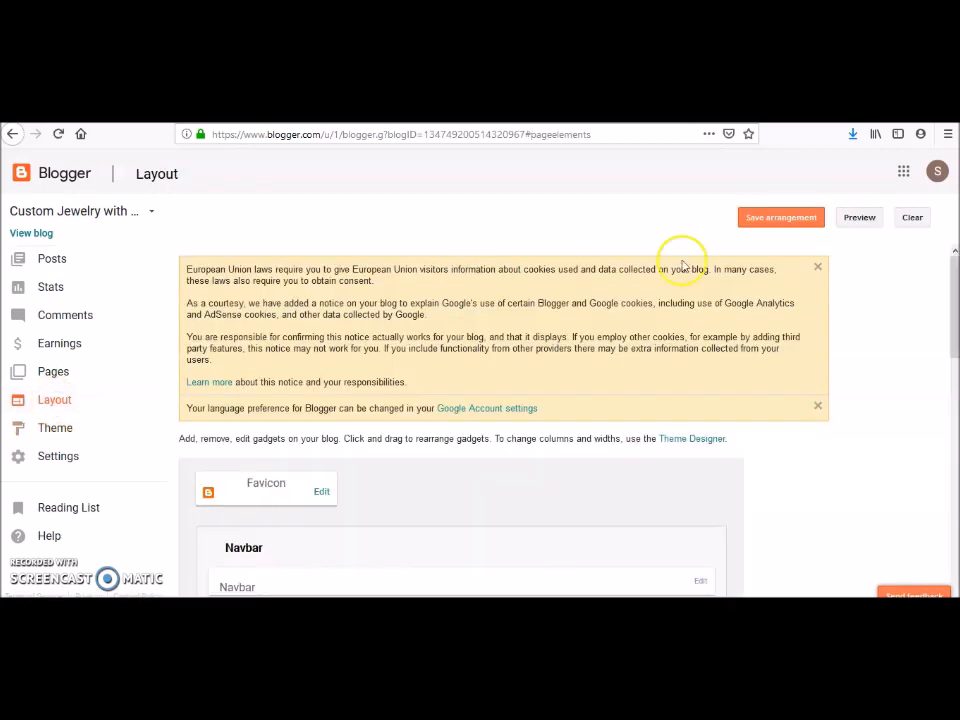
scroll(945, 265, "down", 3)
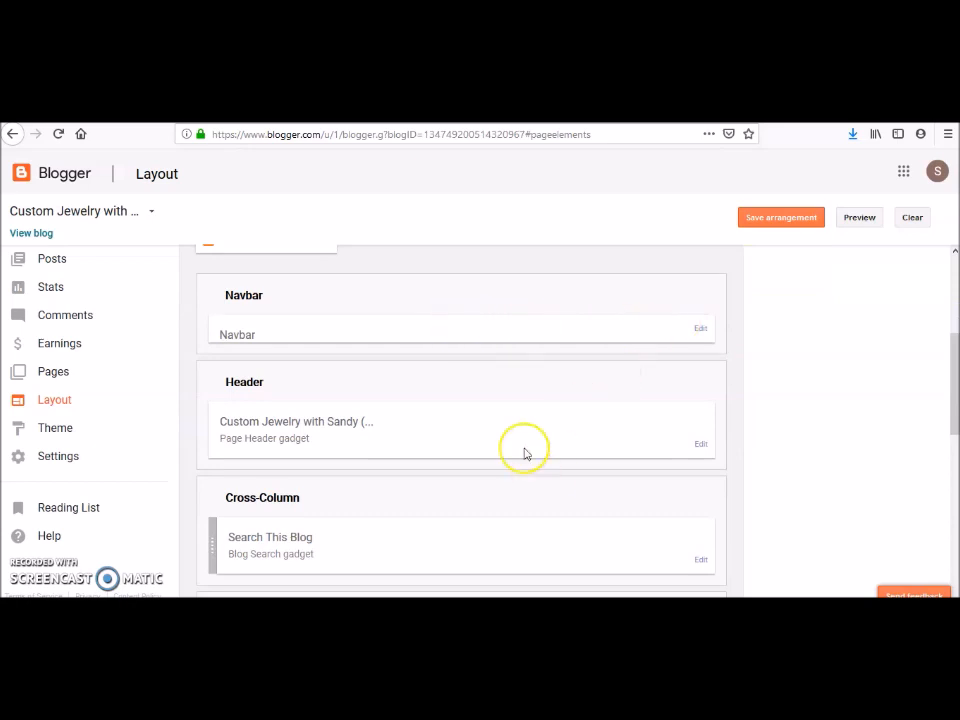
scroll(945, 390, "down", 5)
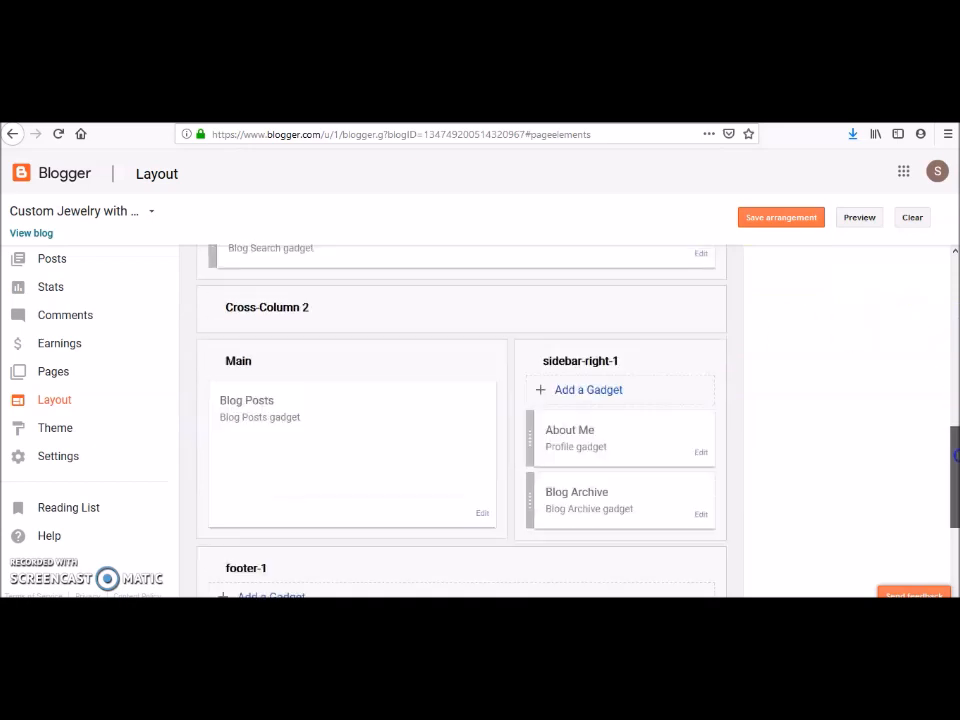